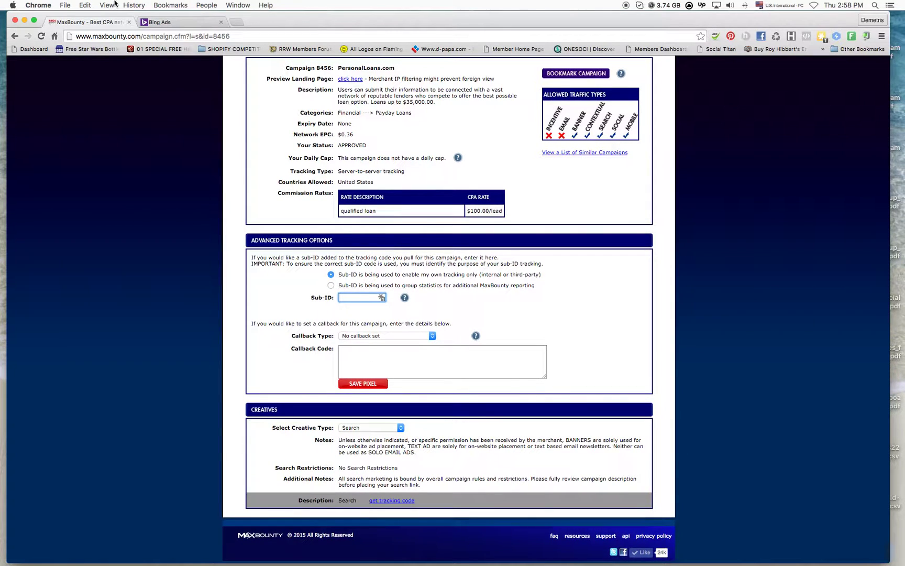
- Switch to the Bing Ads tab to view the Accounts Summary with two advertising accounts
click(175, 23)
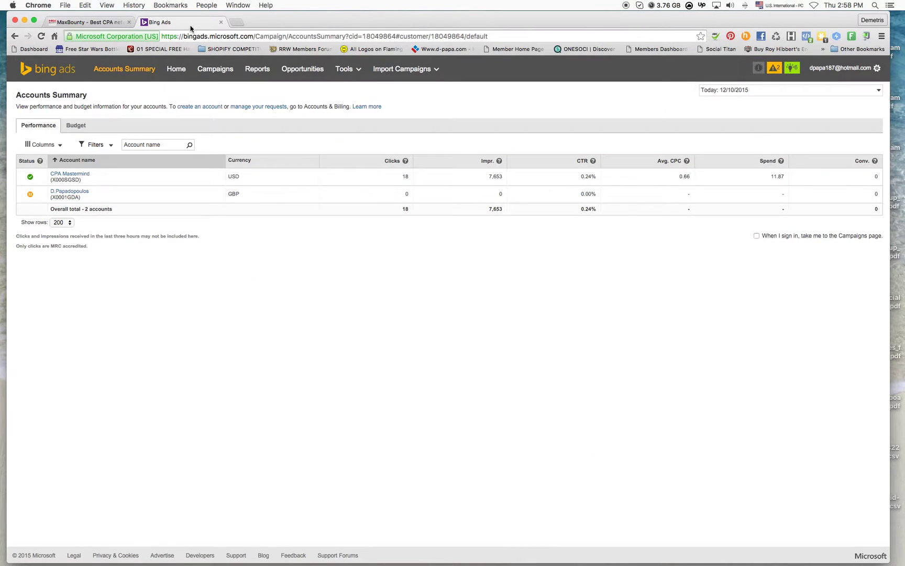
- Open the CPA Mastermind account and start a new Search campaign, prefilled as Campaign #6
click(68, 177)
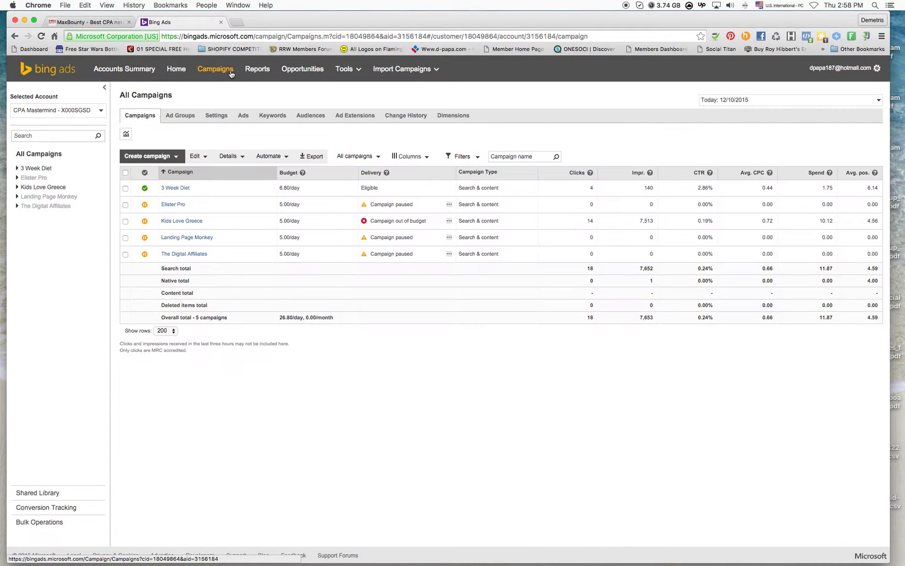
click(150, 156)
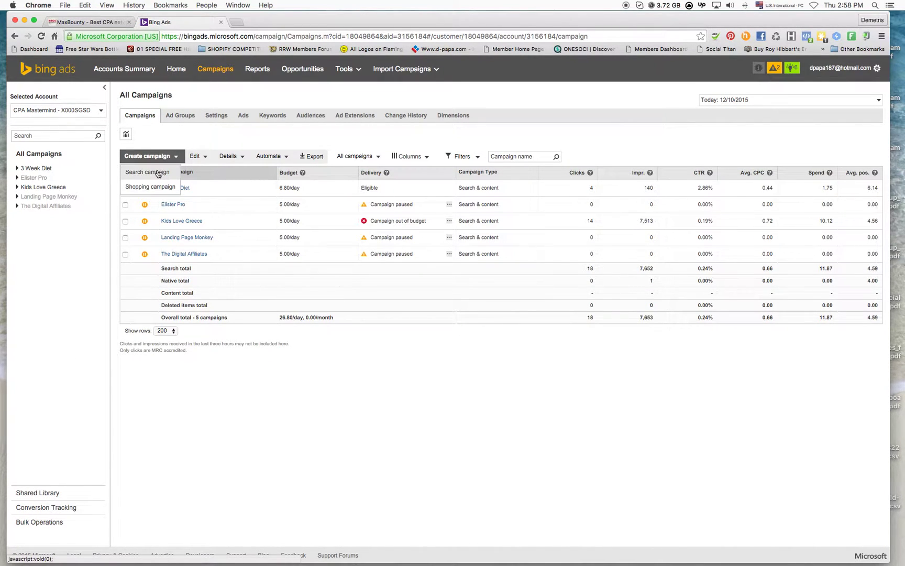
click(158, 173)
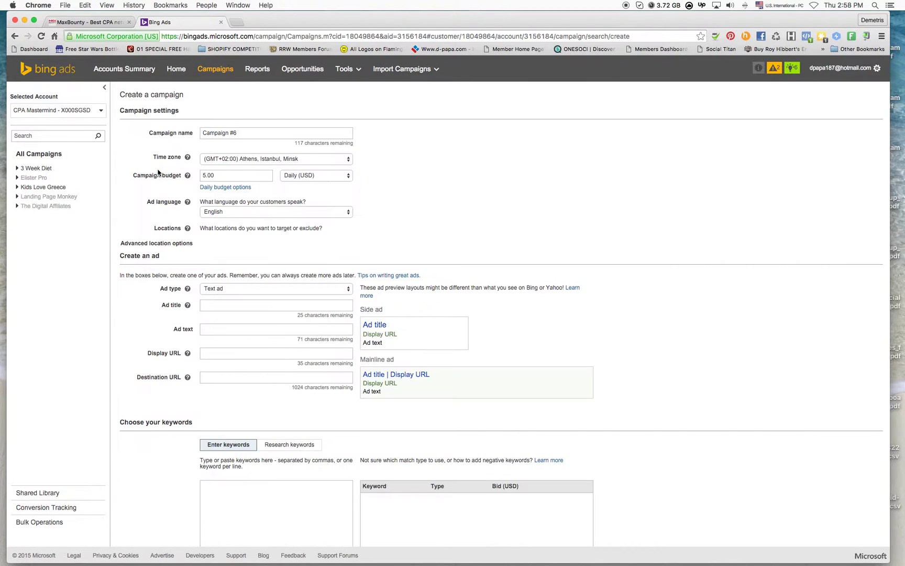
- Replace the default Campaign #6 name and detach the MaxBounty tab into its own window
click(269, 132)
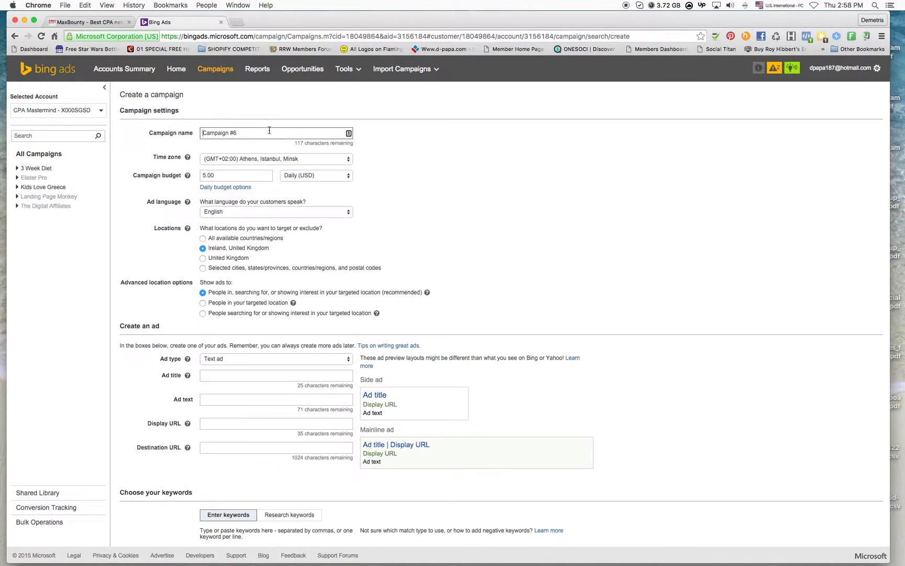
drag(269, 131, 195, 133)
text(PayDay Loands)
drag(86, 22, 901, 21)
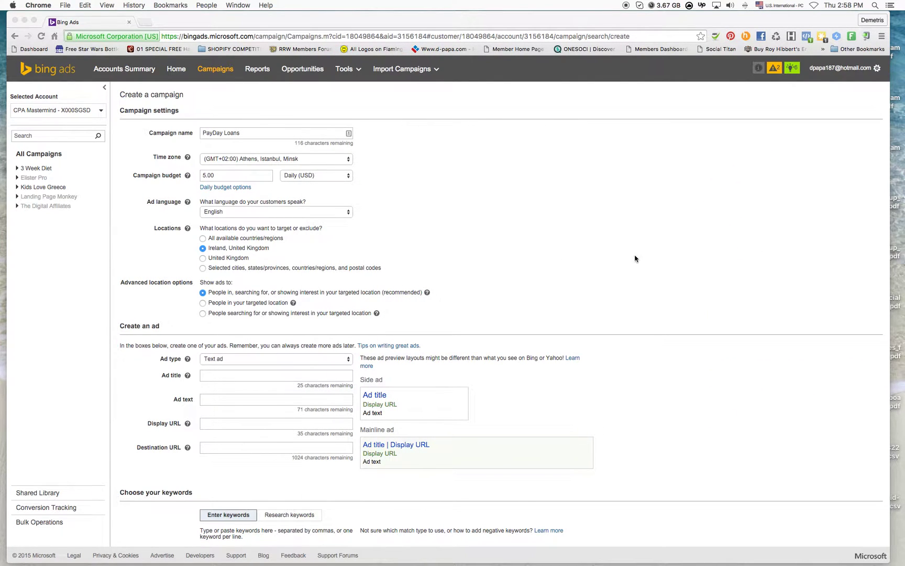
- Correct the campaign name so it reads 'Personal Loans'
click(458, 247)
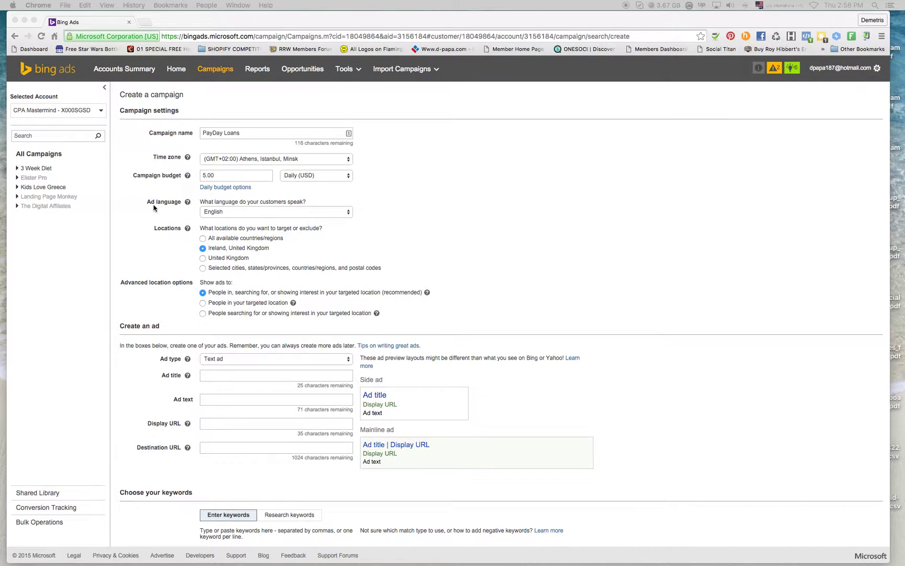
click(225, 131)
key(BackSpace)
key(BackSpace)
key(BackSpace)
key(BackSpace)
key(BackSpace)
key(BackSpace)
text(ersonal)
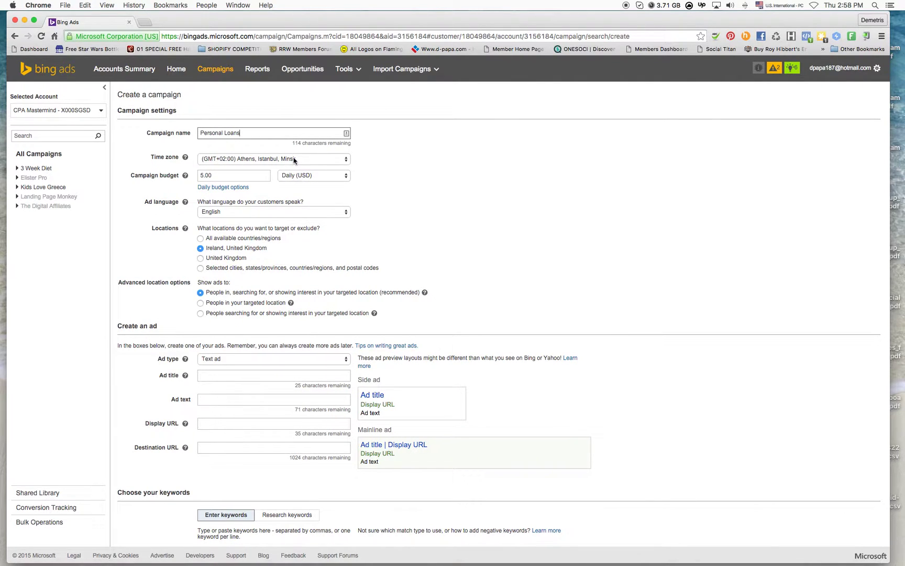
click(215, 175)
- Target only United States (country/region) as the campaign location instead of Ireland and United Kingdom
scroll(309, 236, down, 2)
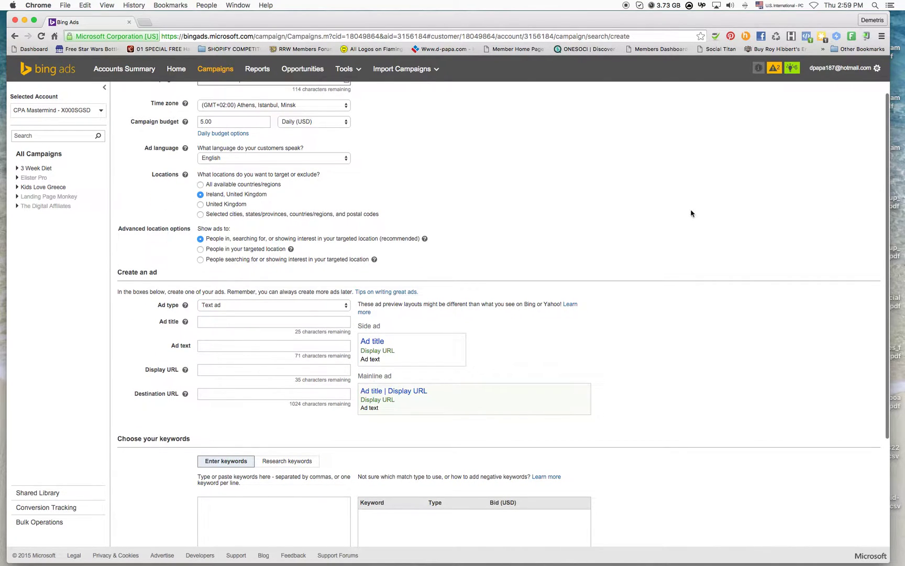
click(200, 214)
click(267, 241)
text(Uhnit)
key(BackSpace)
key(BackSpace)
key(BackSpace)
key(BackSpace)
text(nited States)
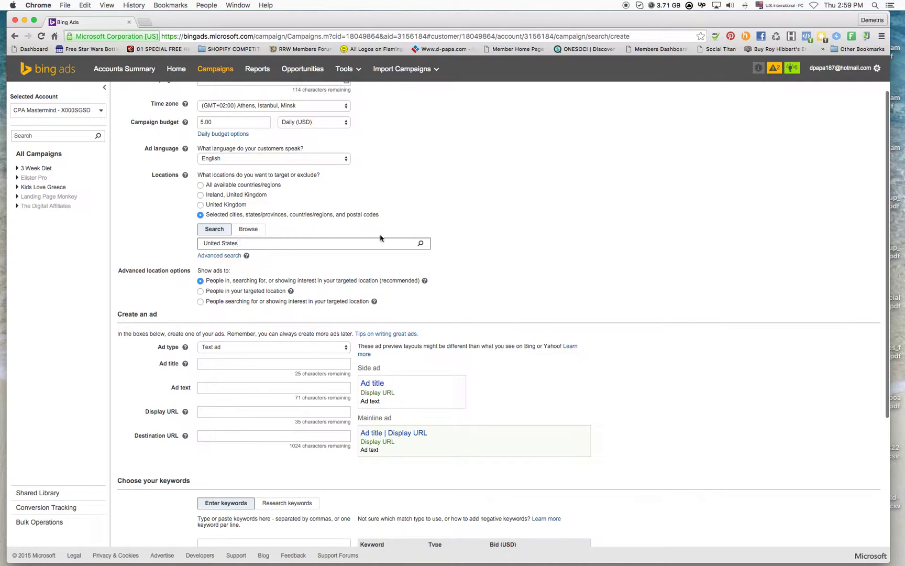
click(420, 243)
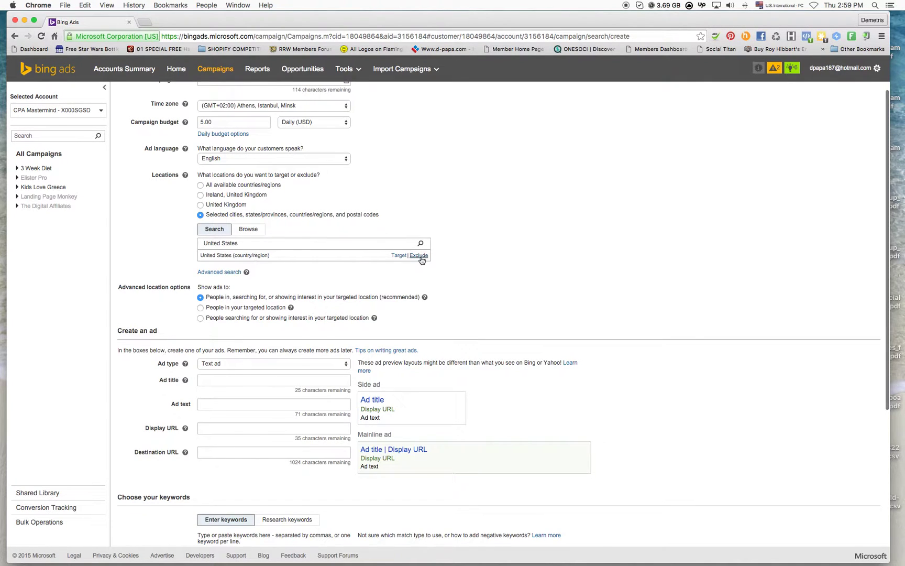
click(398, 255)
scroll(155, 223, down, 2)
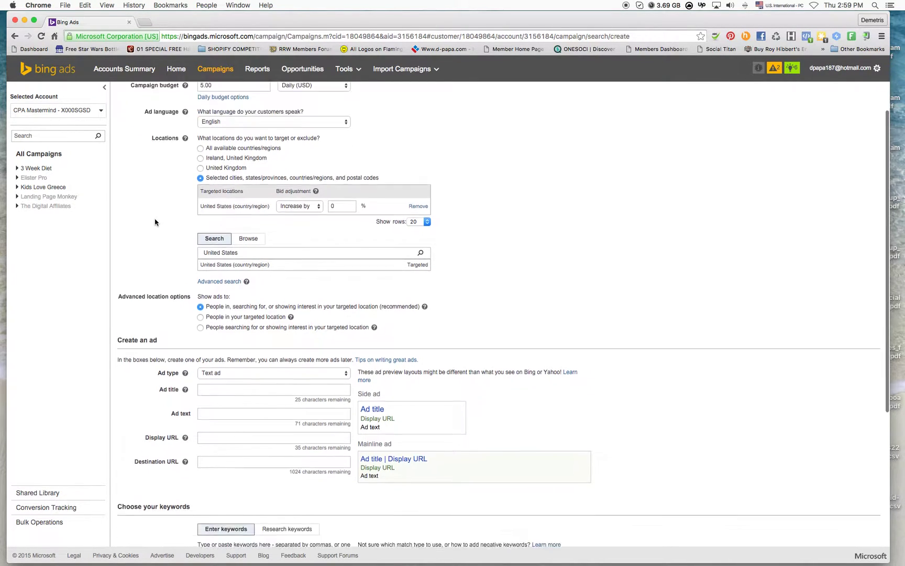
scroll(154, 222, down, 3)
scroll(160, 251, down, 1)
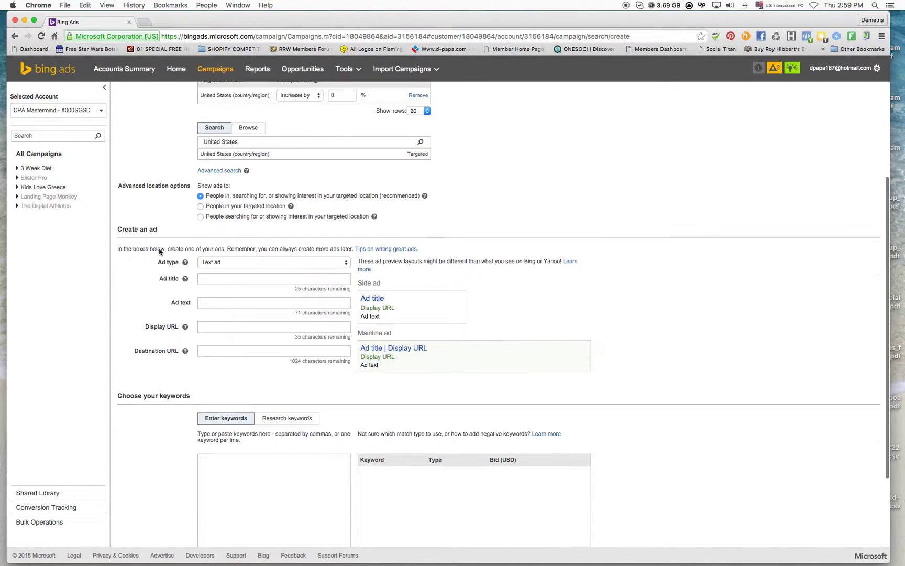
scroll(160, 252, down, 1)
- Set MaxBounty's creative type to Banners and review the PersonalLoans.com banner previews
click(230, 261)
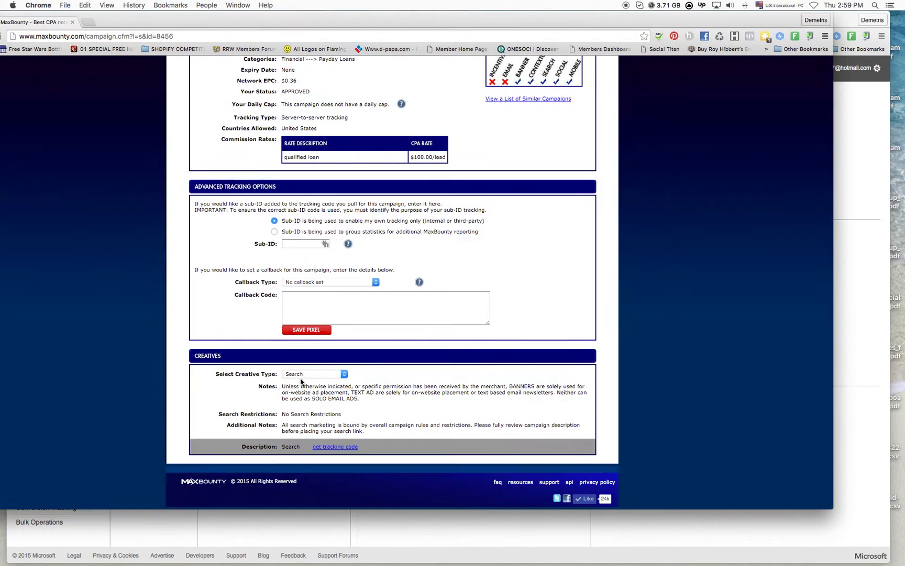
click(321, 375)
click(297, 358)
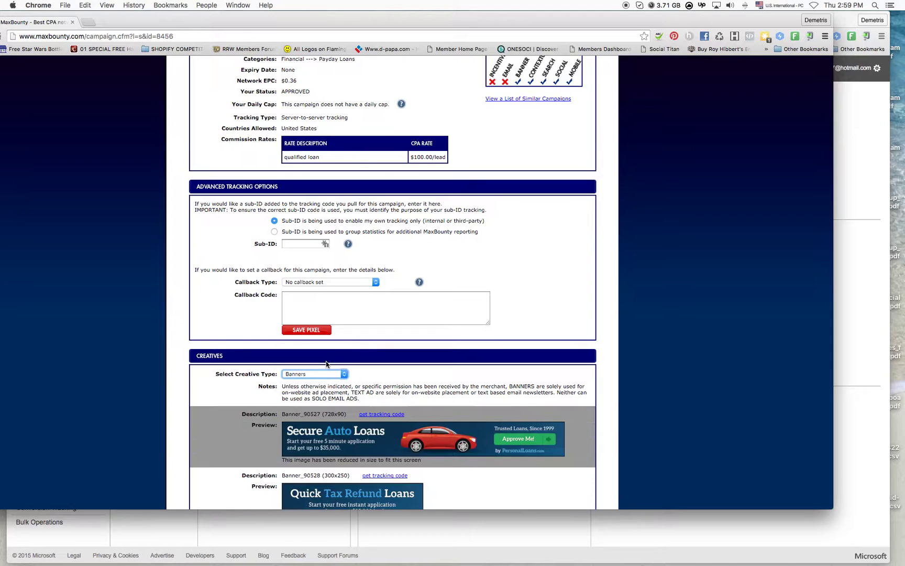
scroll(383, 418, down, 15)
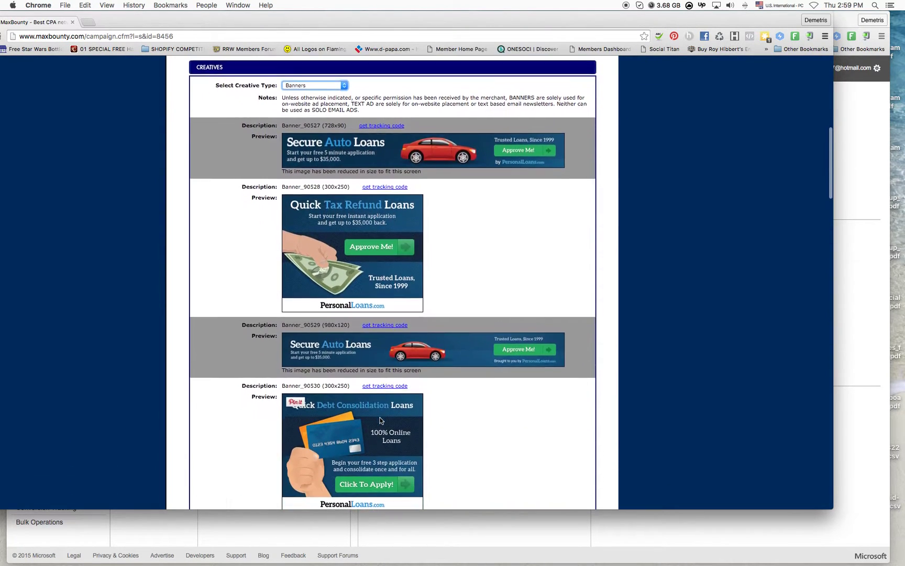
scroll(379, 422, down, 12)
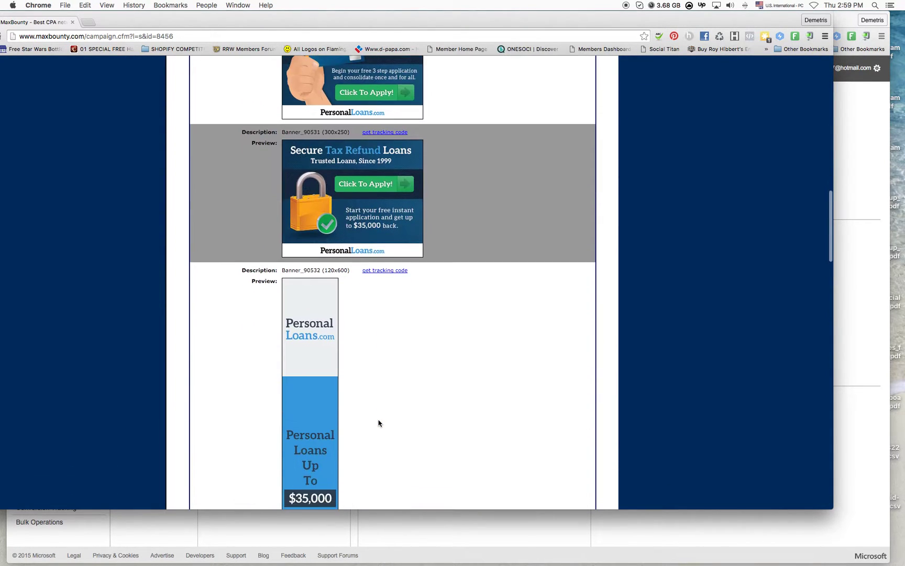
scroll(379, 423, down, 10)
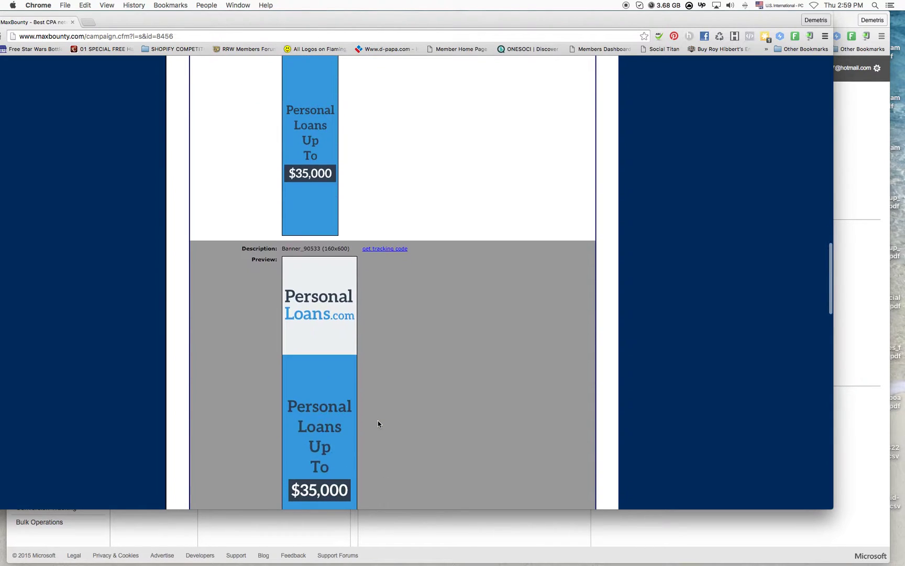
scroll(378, 423, down, 14)
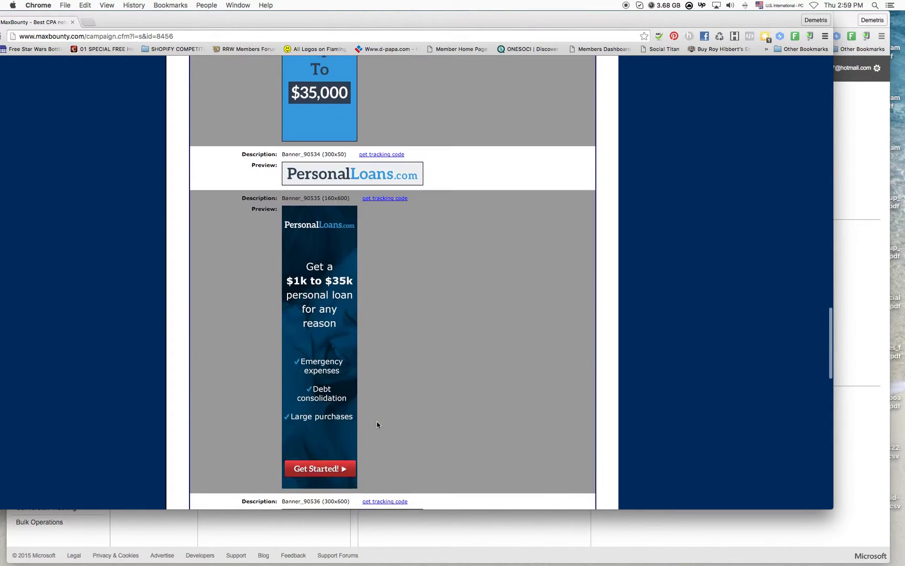
drag(231, 23, 424, 34)
- Enter 'Personal Loans Up to...' as the text ad title after trying other wordings
click(630, 299)
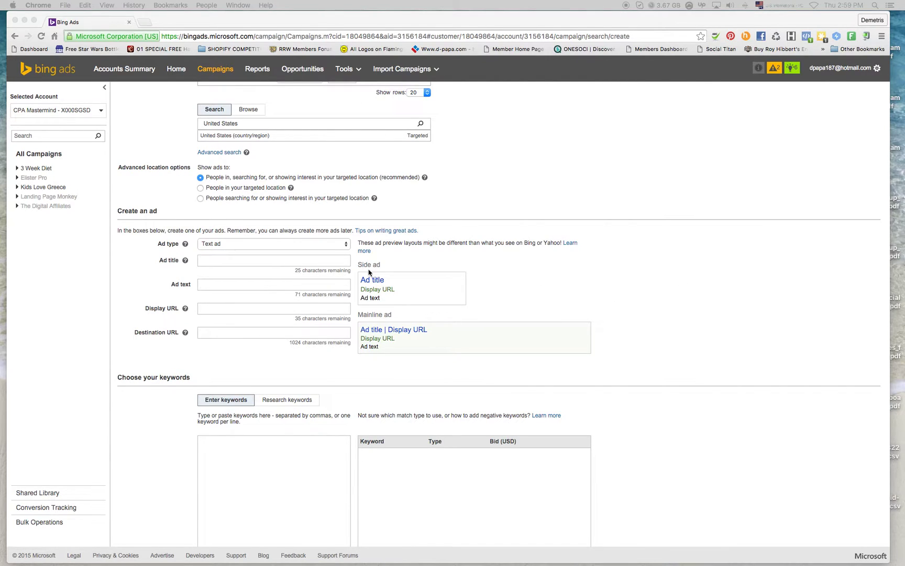
click(238, 261)
text(Get)
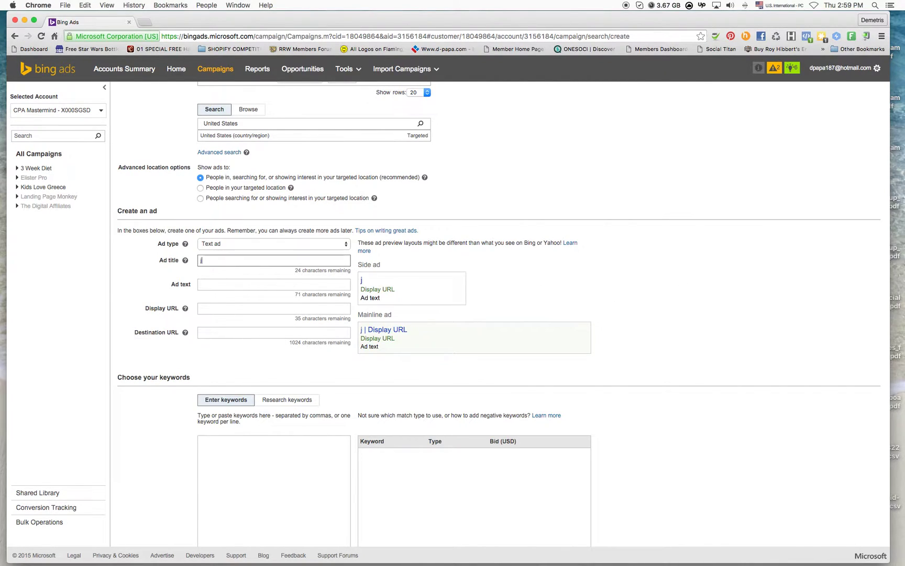
text( a 3)
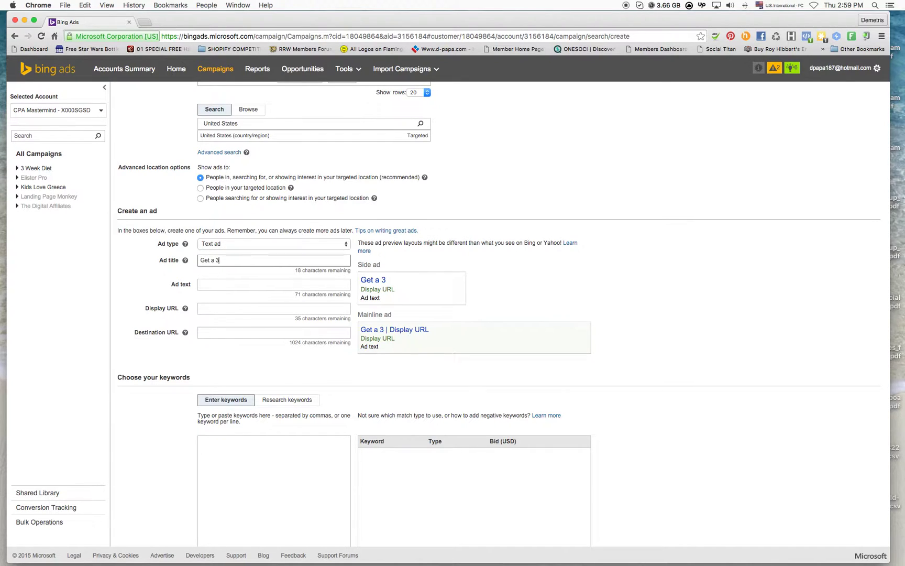
key(BackSpace)
text(Personal Loan)
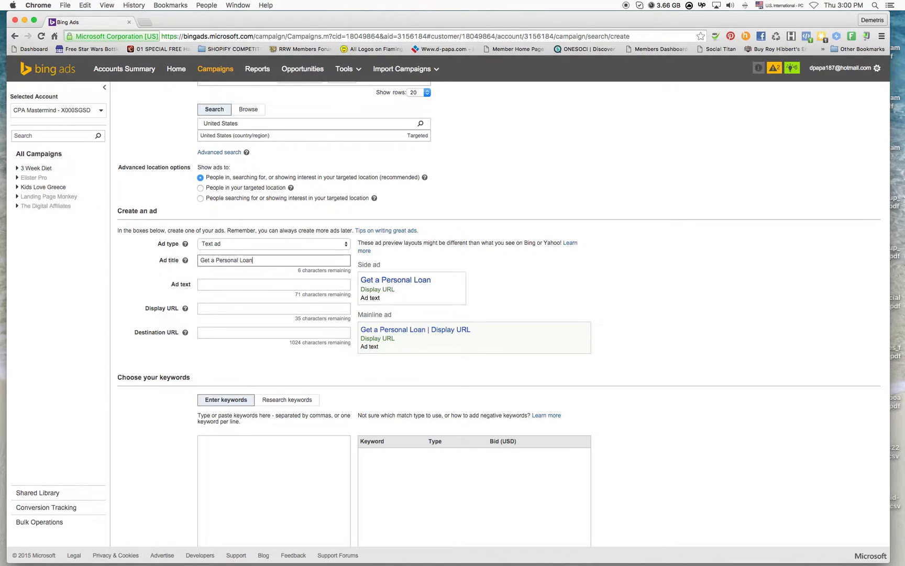
text( For A)
key(BackSpace)
key(BackSpace)
key(BackSpace)
key(BackSpace)
key(BackSpace)
key(BackSpace)
key(BackSpace)
key(BackSpace)
key(BackSpace)
key(BackSpace)
key(BackSpace)
key(BackSpace)
key(BackSpace)
key(BackSpace)
key(BackSpace)
key(BackSpace)
key(BackSpace)
key(BackSpace)
key(BackSpace)
key(BackSpace)
key(BackSpace)
key(BackSpace)
key(BackSpace)
key(BackSpace)
key(BackSpace)
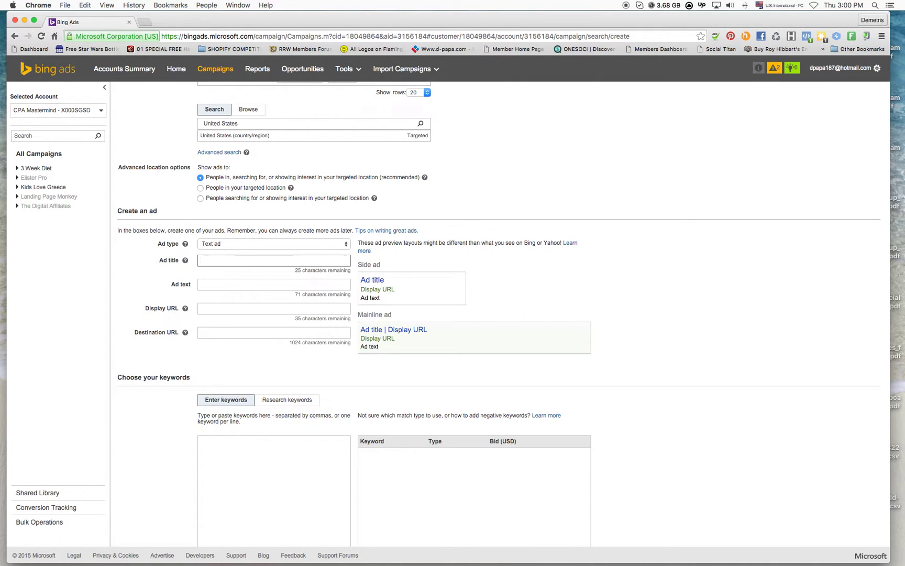
text(Secure Auto Loans)
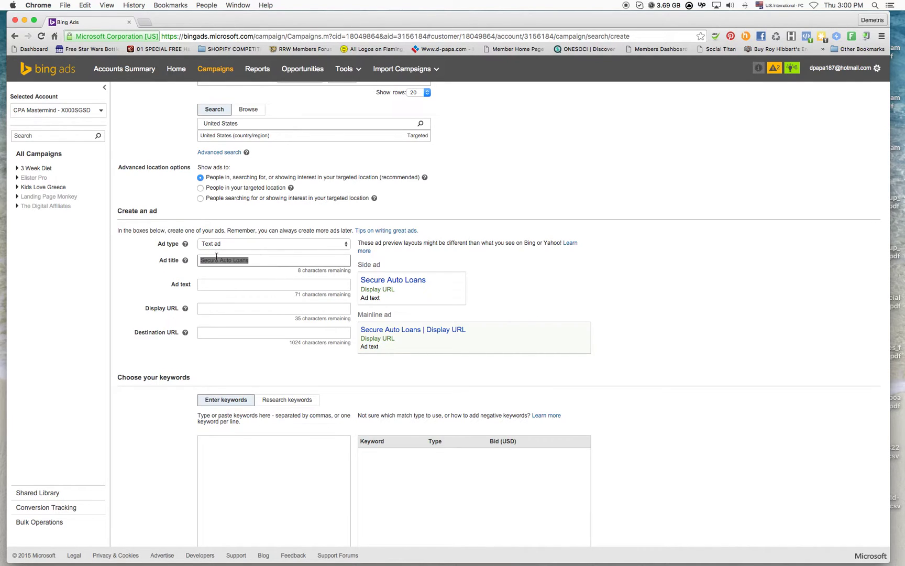
text(our Personal Loan)
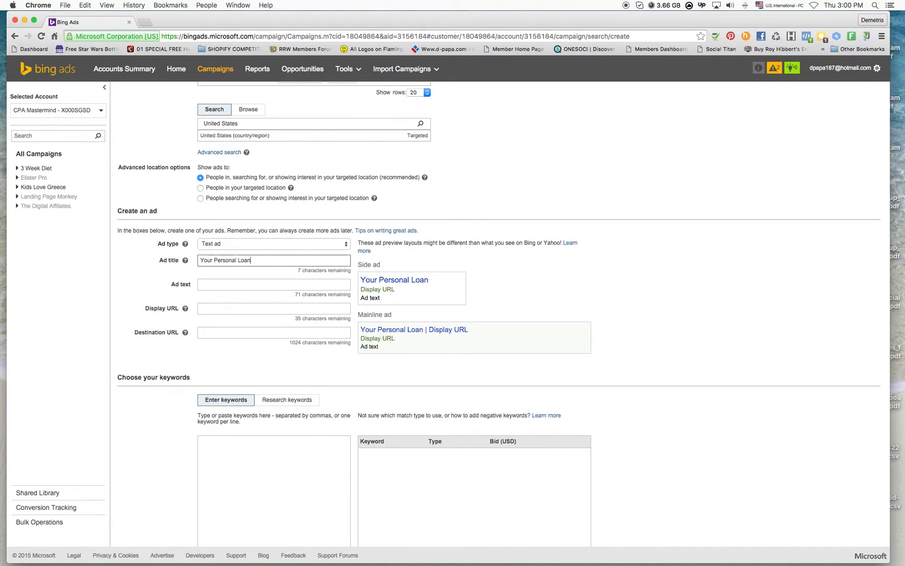
text( for)
key(BackSpace)
key(BackSpace)
key(BackSpace)
key(BackSpace)
key(BackSpace)
key(BackSpace)
key(BackSpace)
key(BackSpace)
key(BackSpace)
key(BackSpace)
key(BackSpace)
key(BackSpace)
key(BackSpace)
key(BackSpace)
key(BackSpace)
key(BackSpace)
key(BackSpace)
key(BackSpace)
key(BackSpace)
key(BackSpace)
key(BackSpace)
text(Persona)
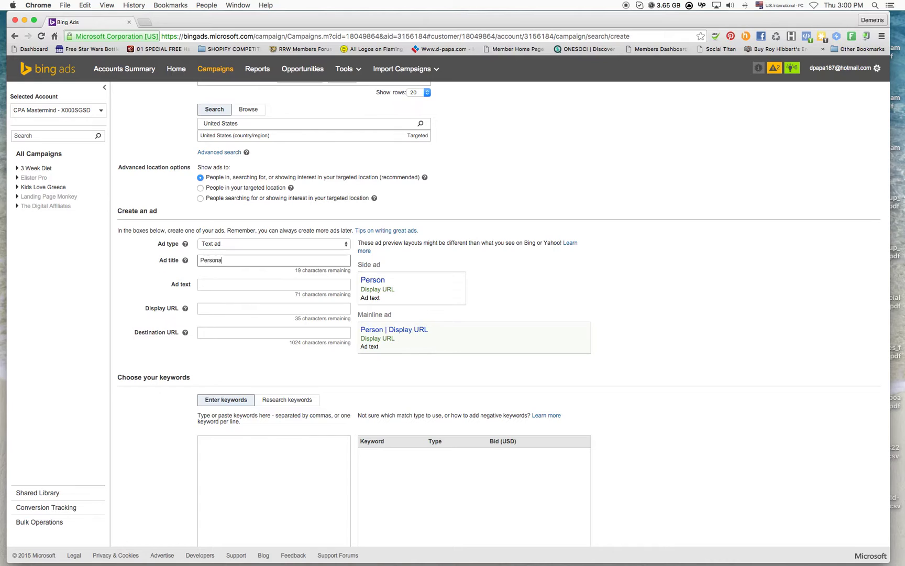
text(l Loans Up to)
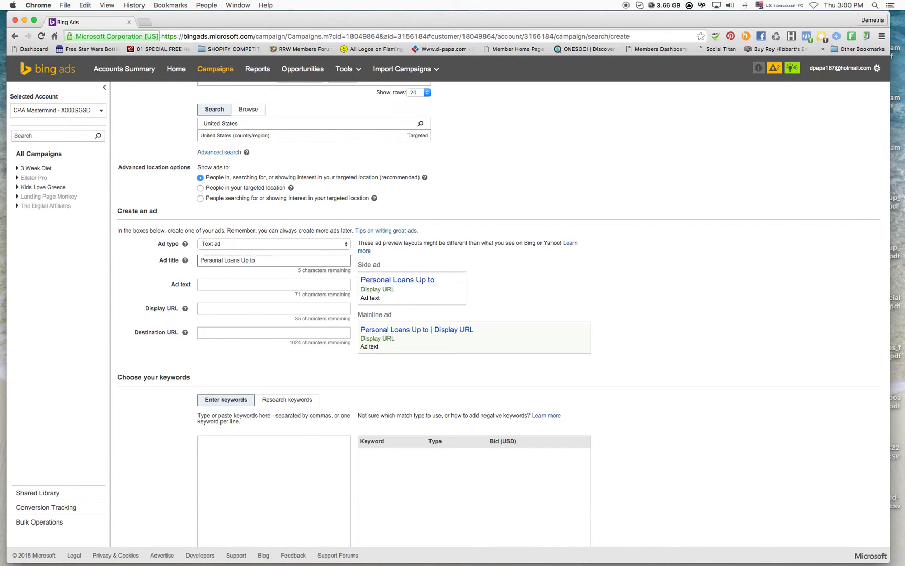
text(...)
click(238, 283)
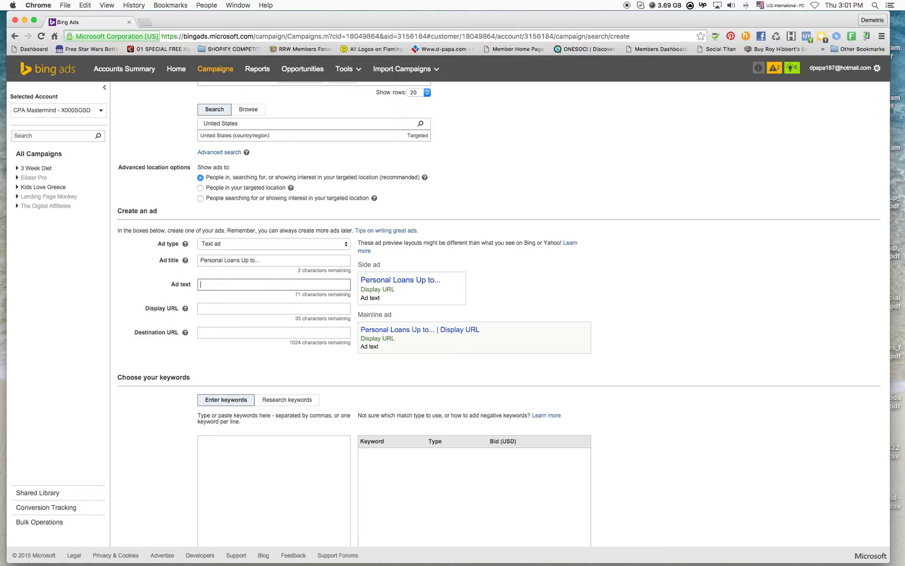
- Type the ad text 'Start your free 5 minute application and get up to $35'
text(Start your free 5 min)
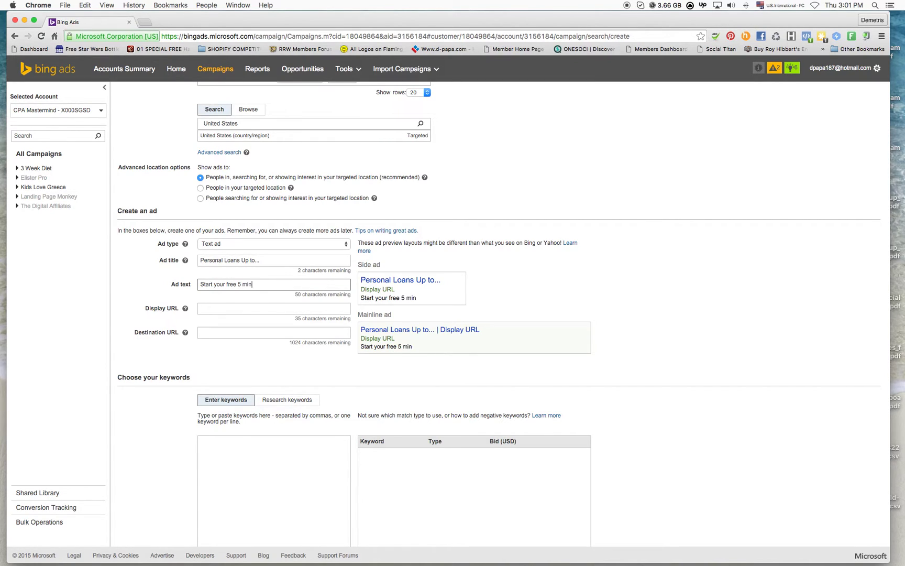
text(ute application and )
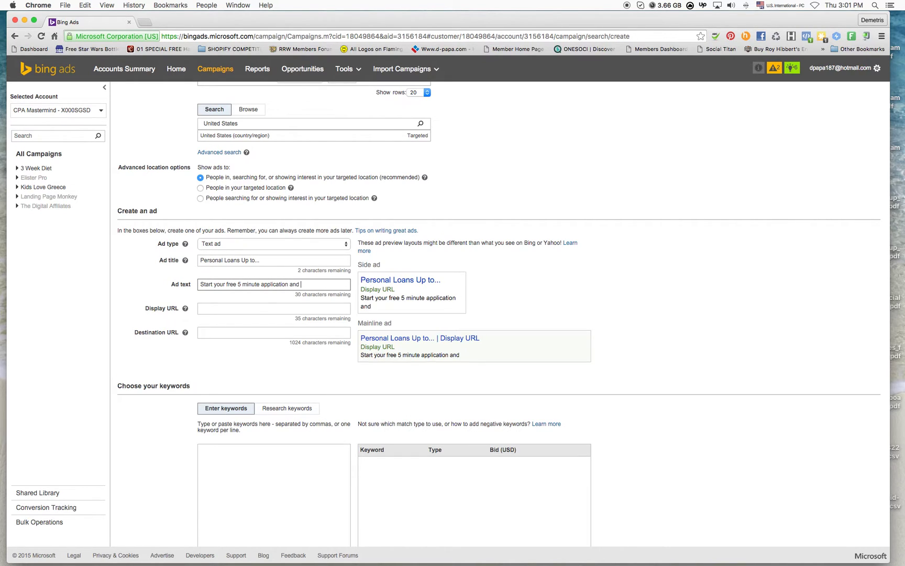
text(get up to $35.000)
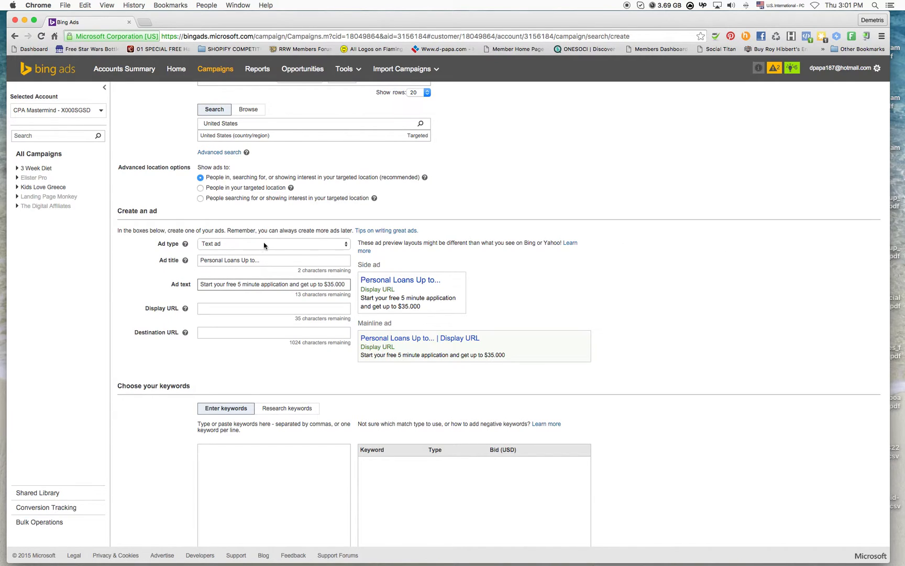
- Change the ad title's ending from '...' to '$35K'
click(267, 261)
key(BackSpace)
key(BackSpace)
key(BackSpace)
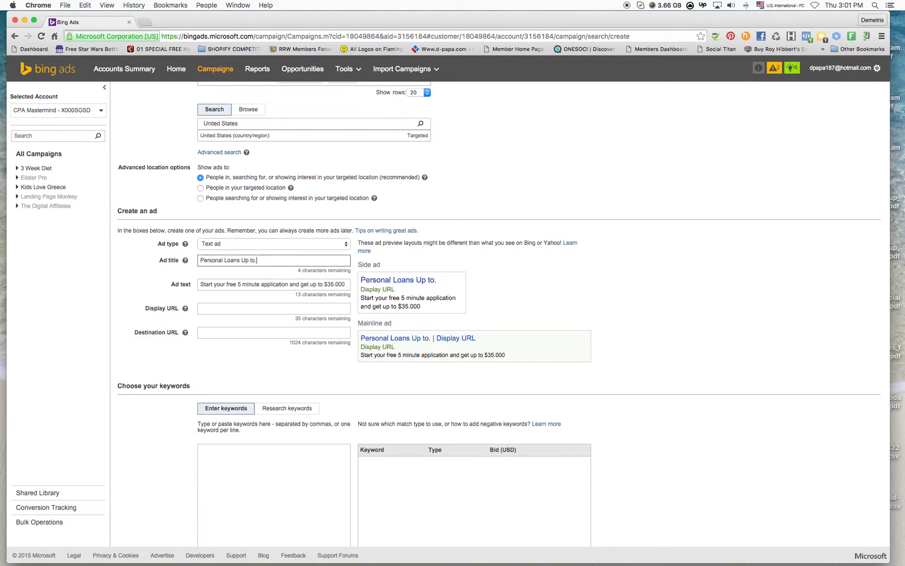
text(35K)
click(257, 260)
text($)
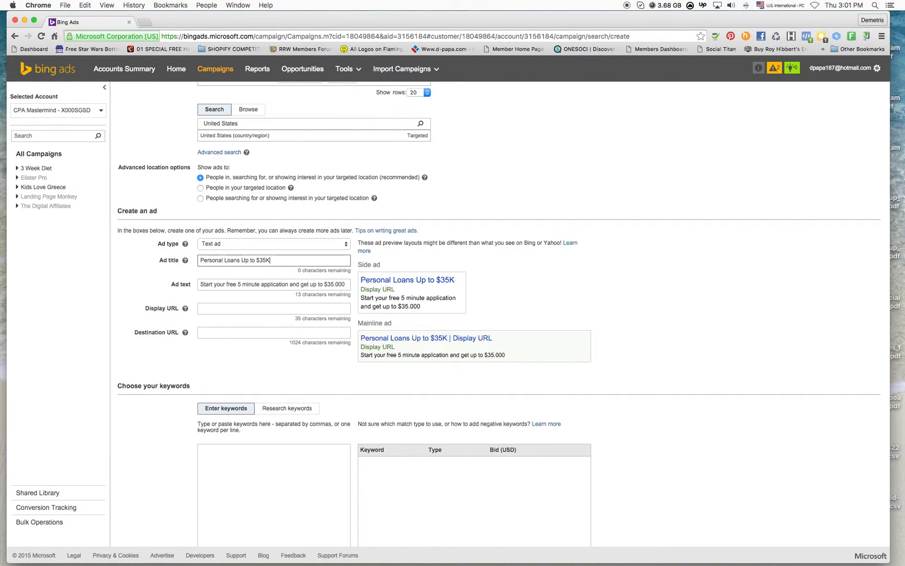
- Remove the unfinished extra words after '$35.000' in the ad text
click(346, 284)
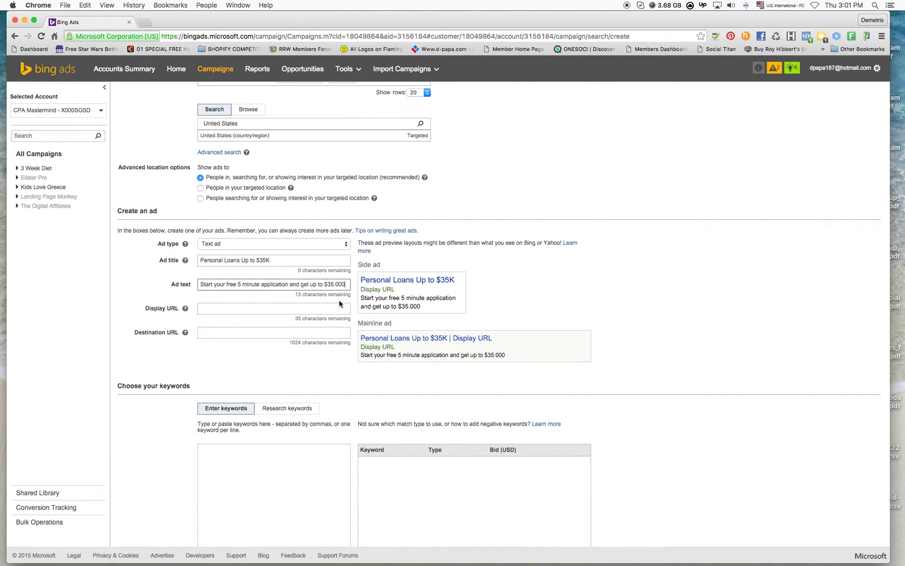
text(for any reas)
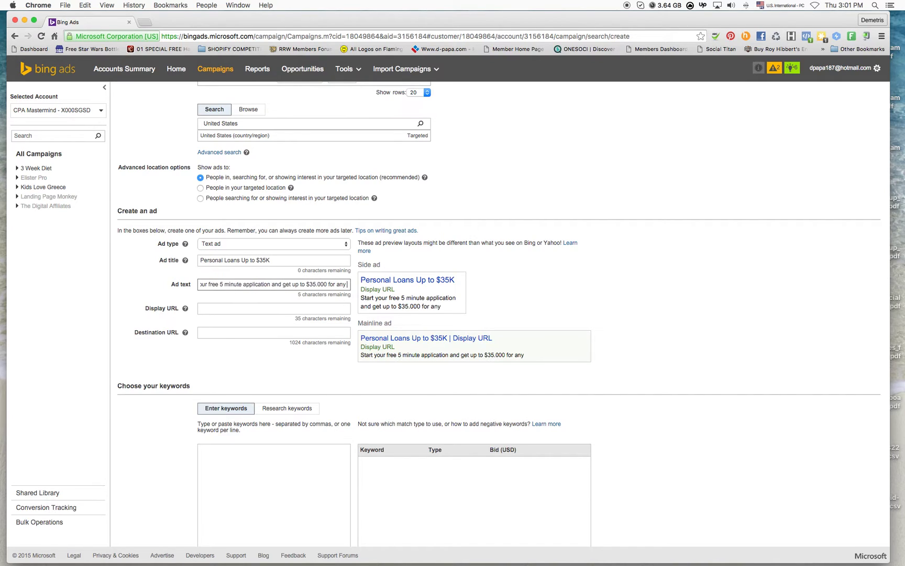
key(BackSpace)
key(BackSpace)
key(BackSpace)
key(BackSpace)
key(BackSpace)
key(BackSpace)
key(BackSpace)
key(BackSpace)
key(BackSpace)
key(BackSpace)
key(BackSpace)
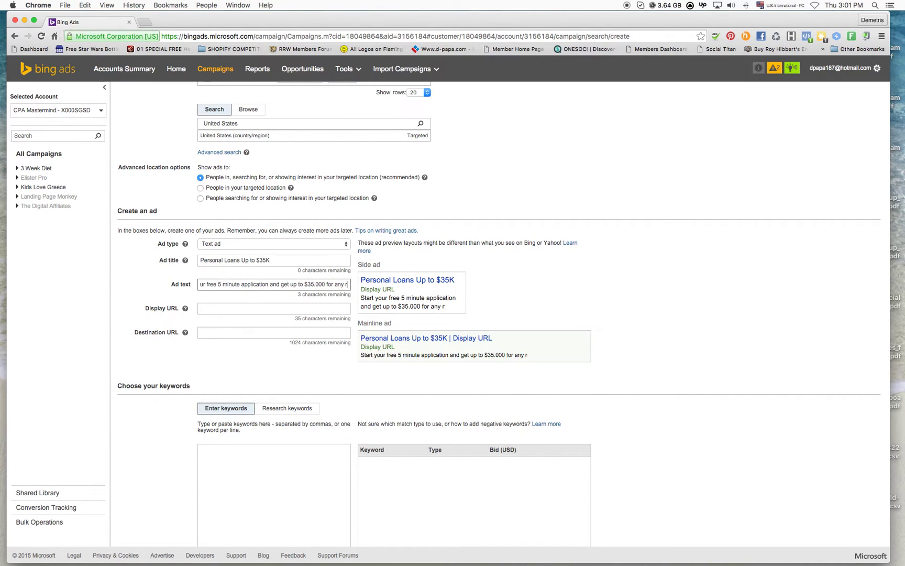
key(BackSpace)
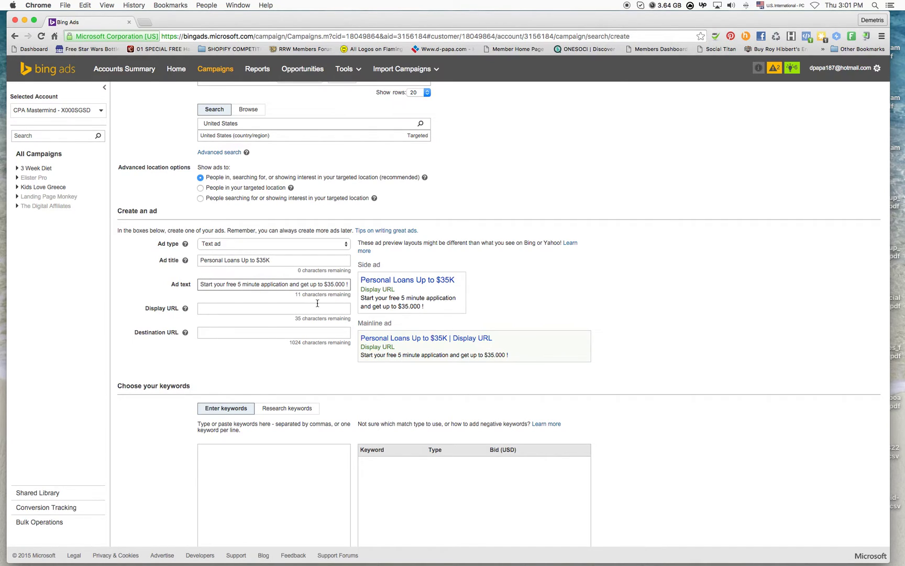
- Set the display URL to 'PersonalLoans.com' with capital P and L
scroll(278, 301, down, 1)
click(246, 298)
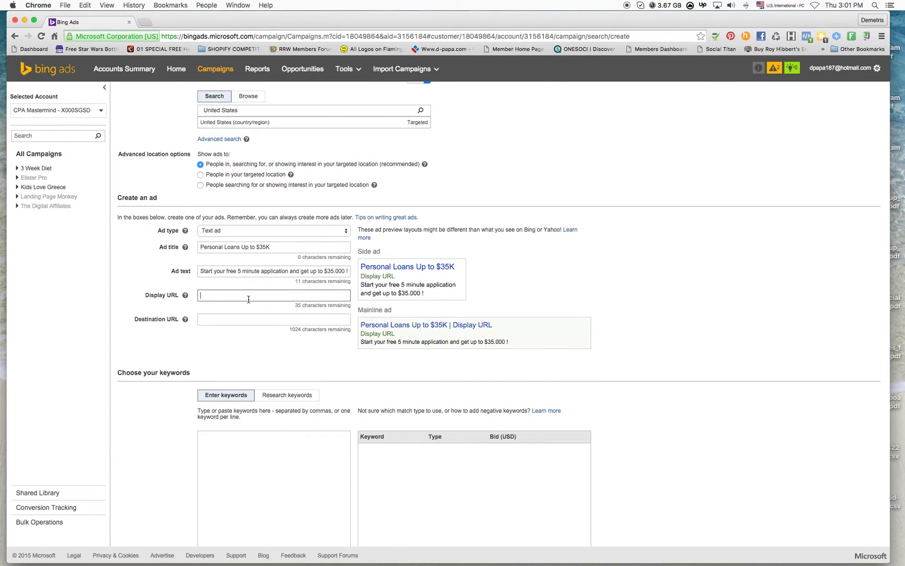
text(personalloans.com)
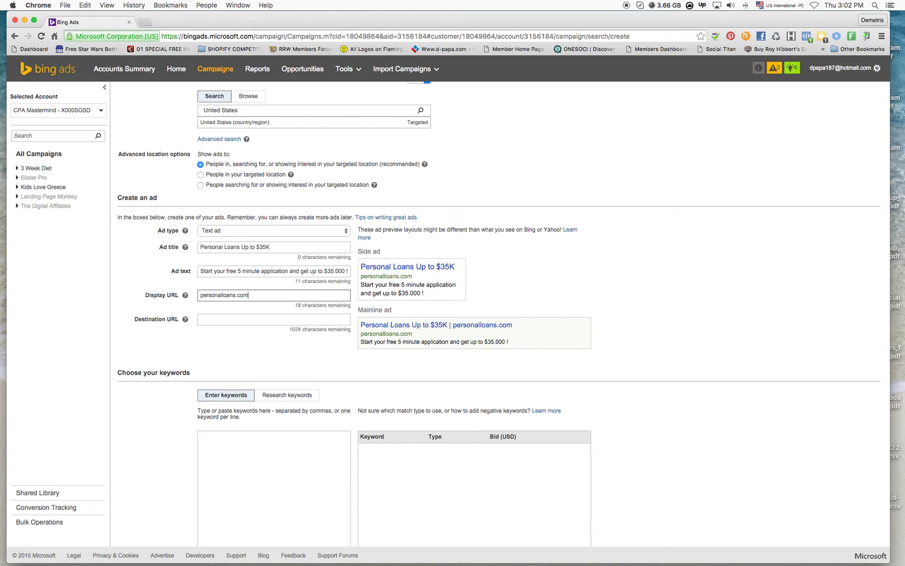
click(201, 295)
key(BackSpace)
text(P)
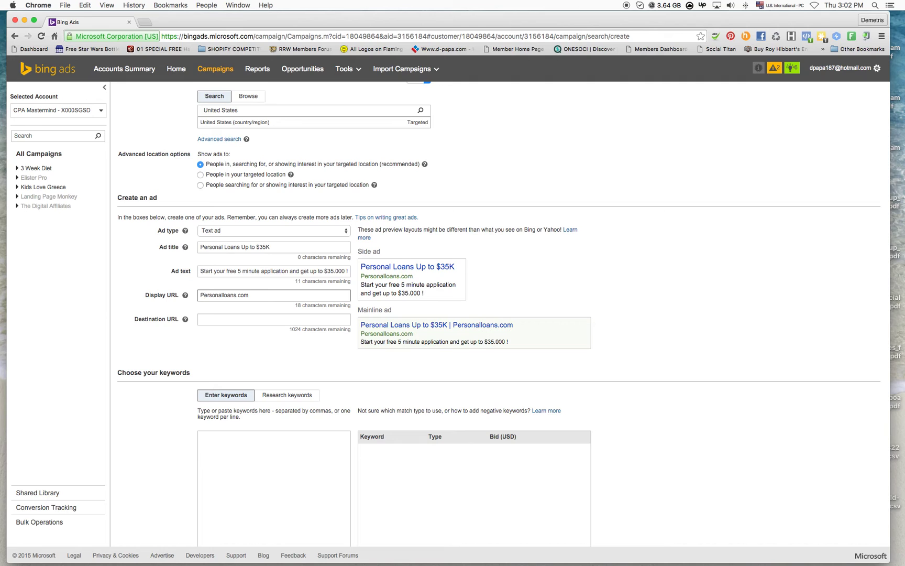
click(224, 295)
key(BackSpace)
text(L)
- Paste the affiliate tracking link as the destination URL and copy it
scroll(244, 303, down, 5)
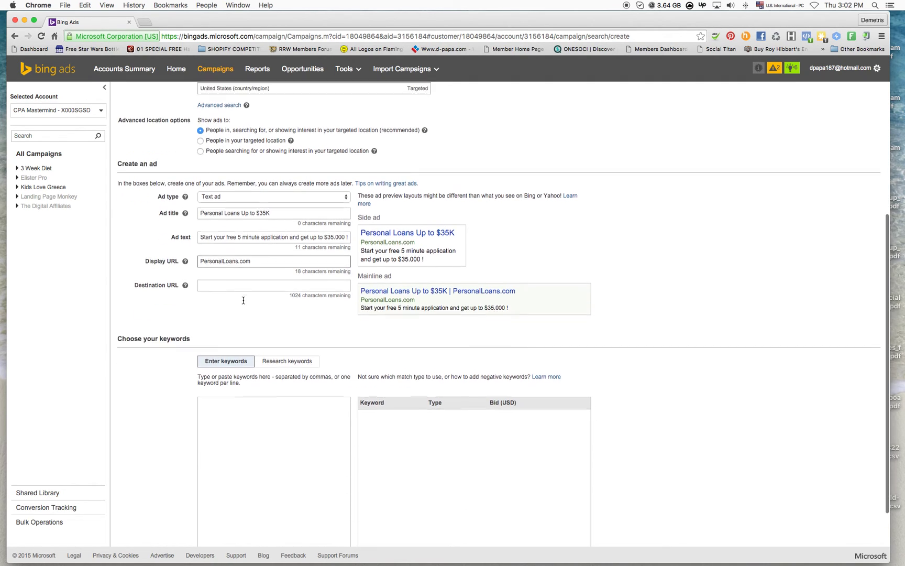
click(246, 229)
text(PersonalLoans.com)
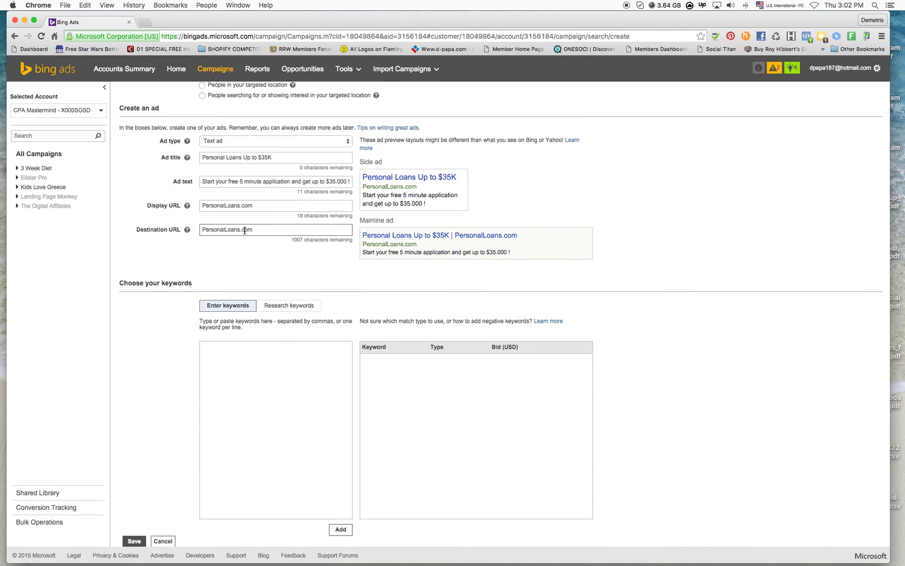
drag(264, 229, 194, 226)
text(http://www.mb103.com/lnk.asp?o=8456&c=918273&a=151306)
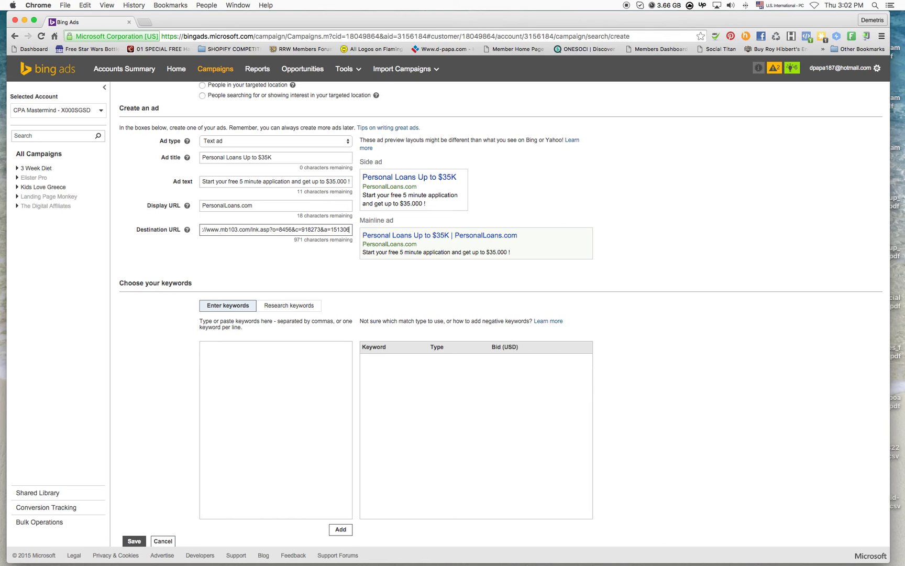
click(214, 245)
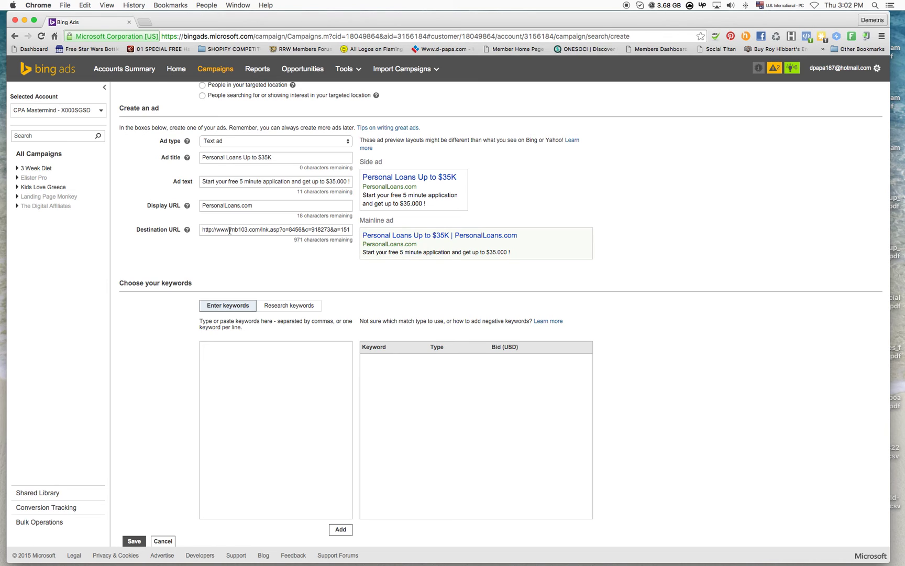
click(230, 230)
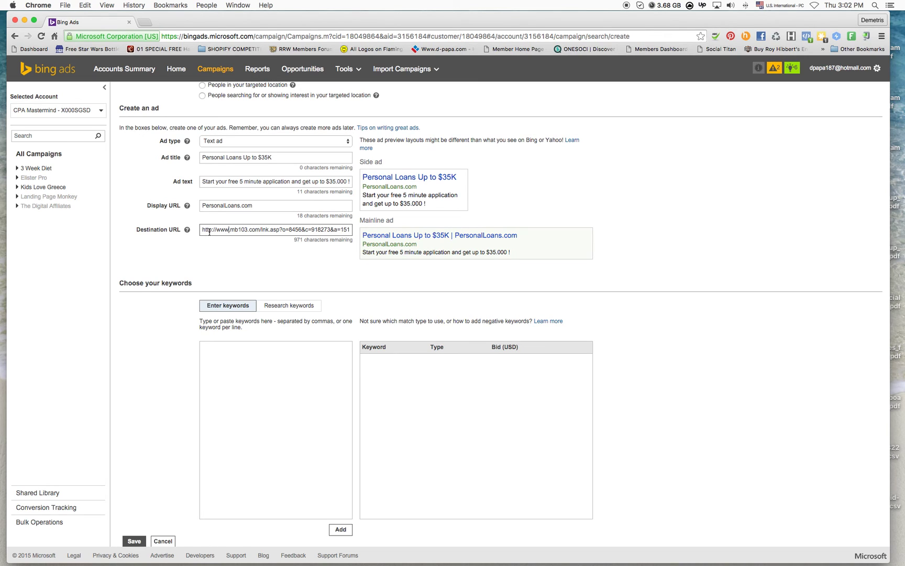
drag(274, 225, 369, 227)
right_click(281, 228)
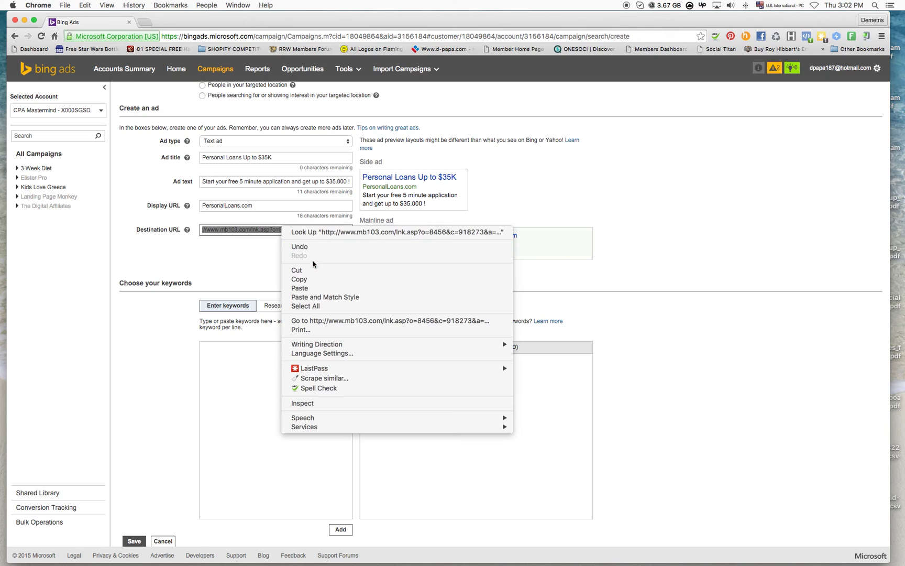
click(318, 279)
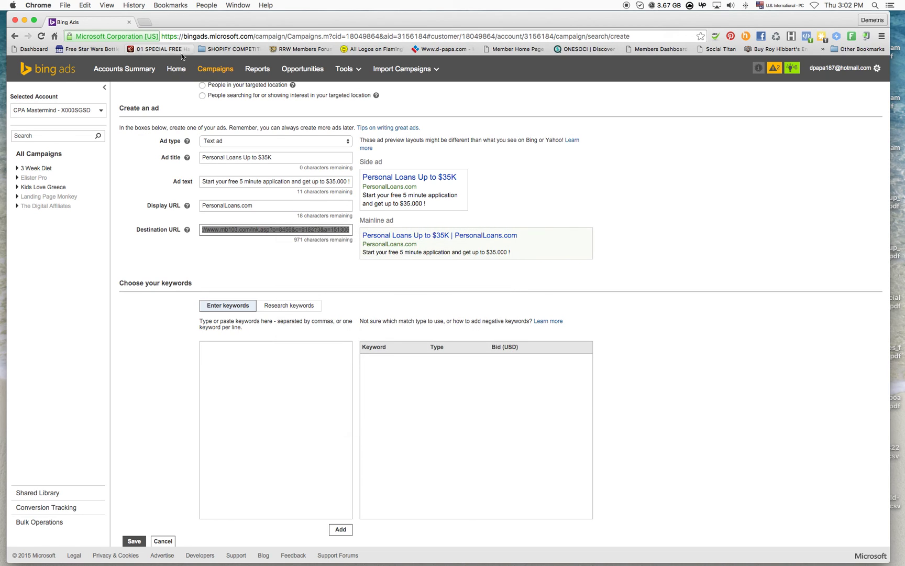
- Open the Landing Page Monkey login page in a new browser tab
click(148, 23)
text(landing)
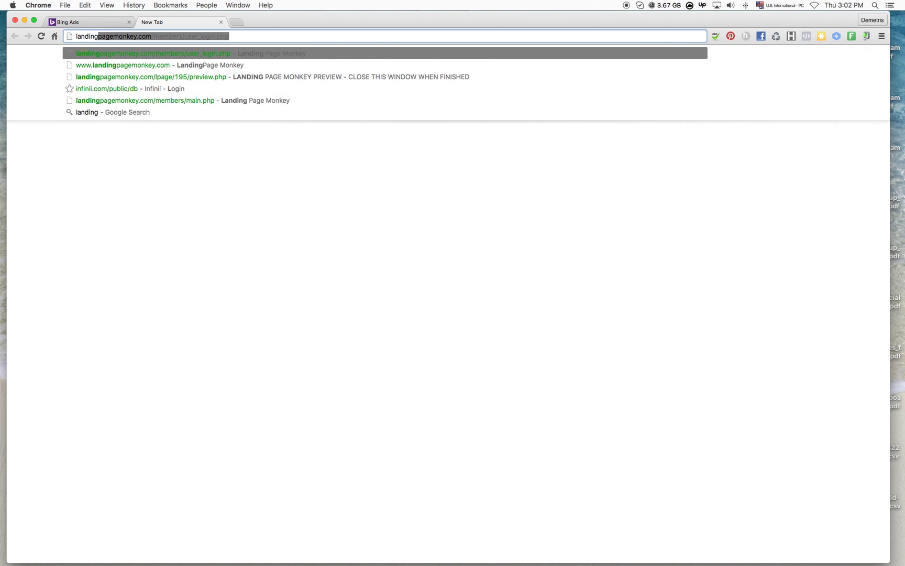
key(Return)
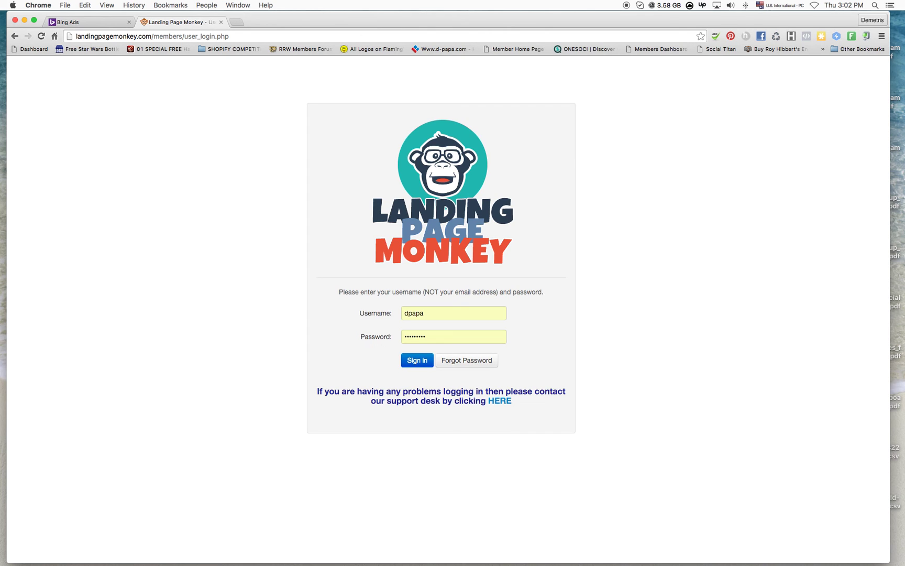